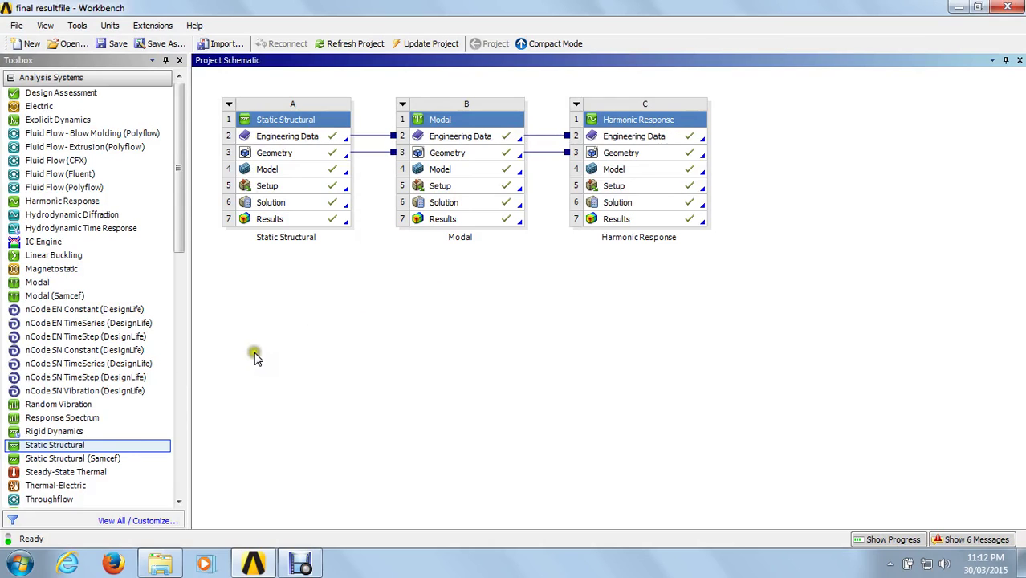
Step: Inspect the schematic, tracing the static analysis's engineering data and geometry links to the Modal system
left_click(39, 283)
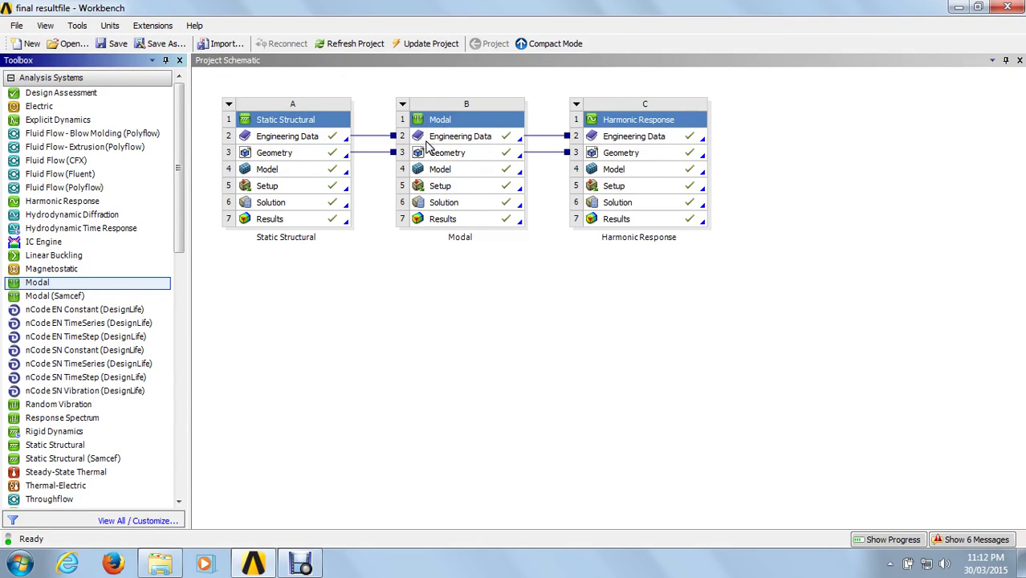
left_click(297, 140)
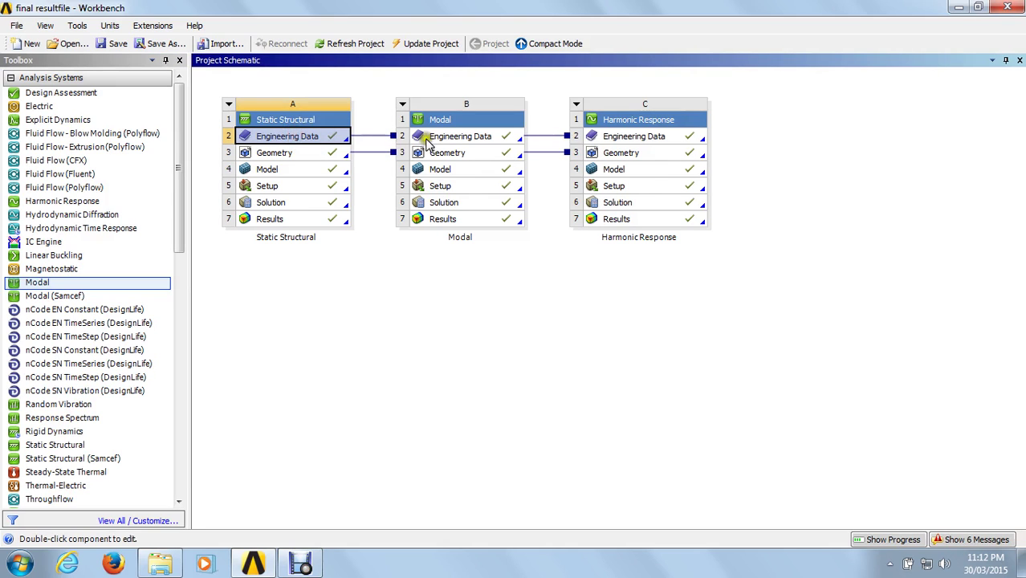
left_click_drag(321, 139, 440, 142)
left_click_drag(314, 139, 440, 141)
left_click(379, 286)
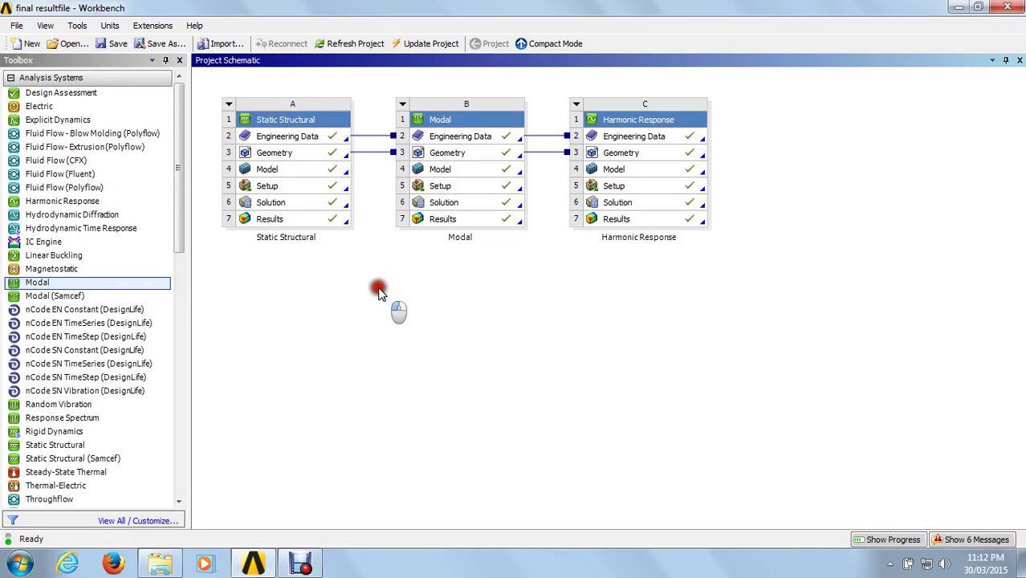
left_click(312, 154)
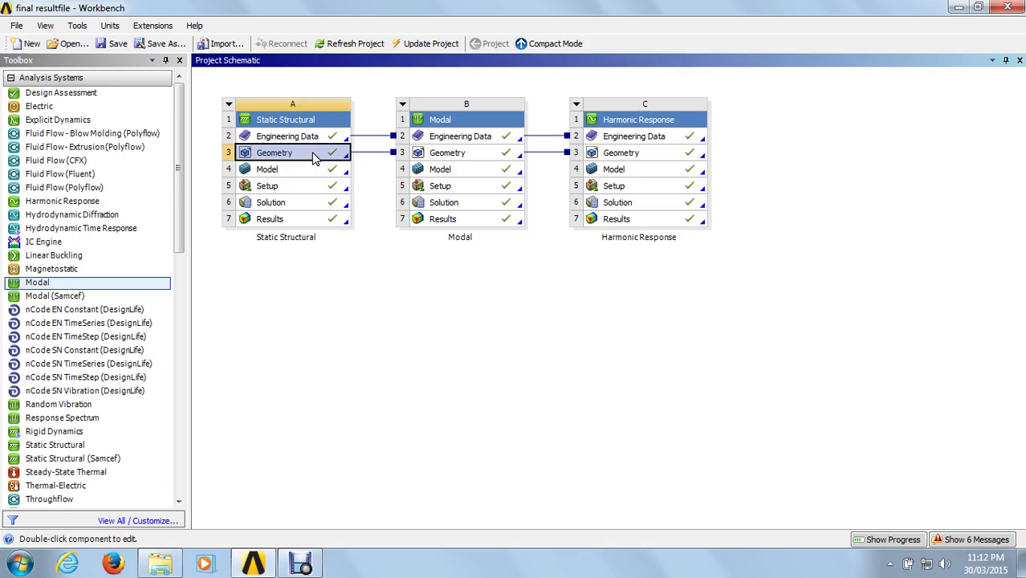
left_click_drag(316, 158, 466, 157)
left_click(412, 294)
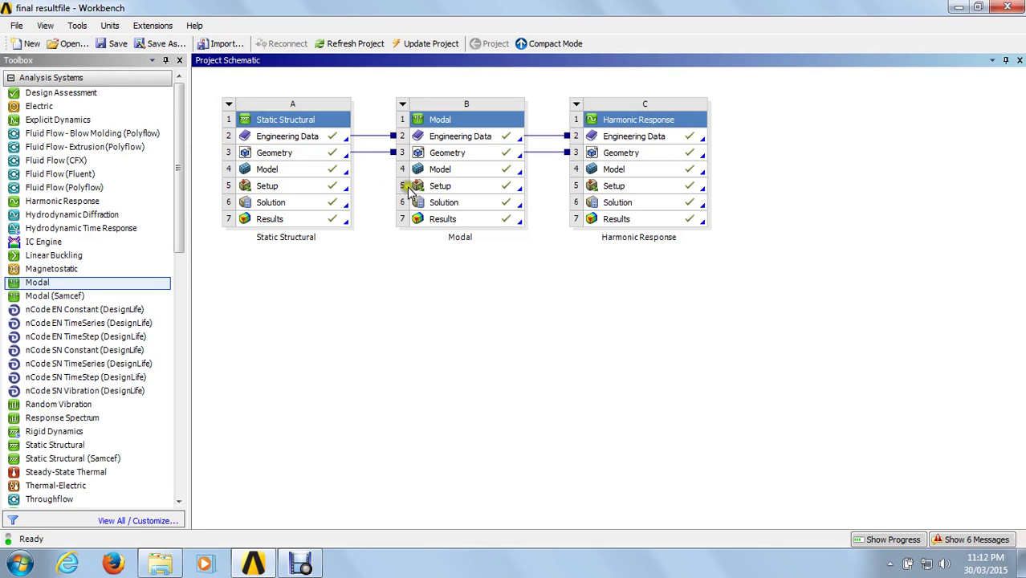
Step: Edit the Modal system's Model in Mechanical, zoom the view and expand the Geometry branch
left_click(441, 170)
left_click(440, 172)
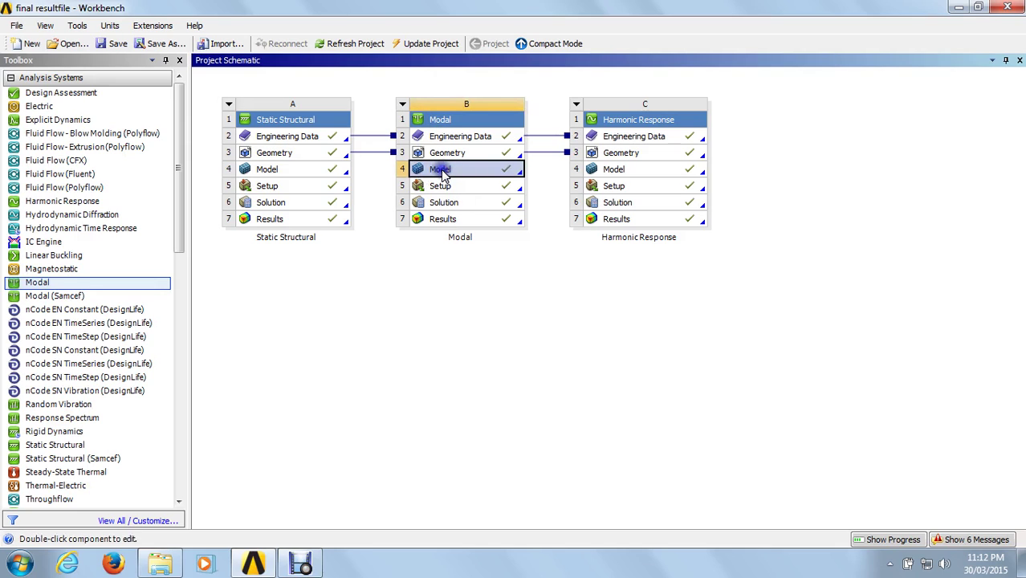
right_click(441, 172)
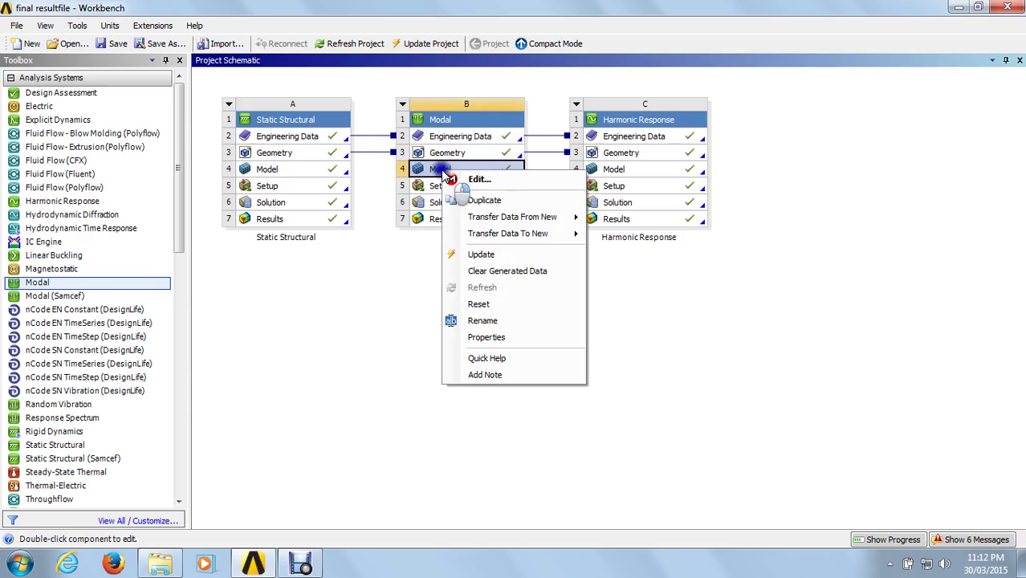
left_click(470, 179)
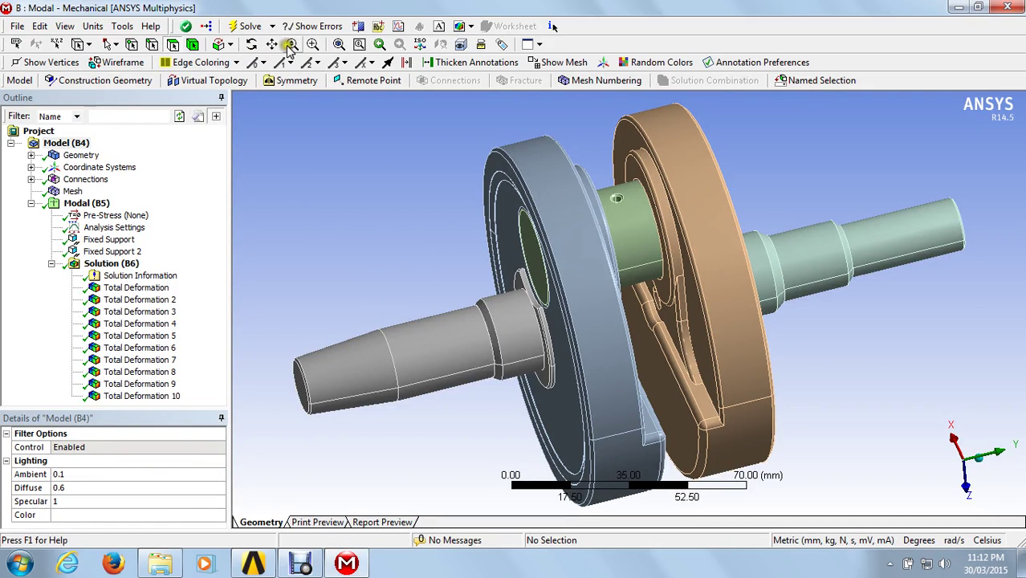
scroll(383, 219, "down", 5)
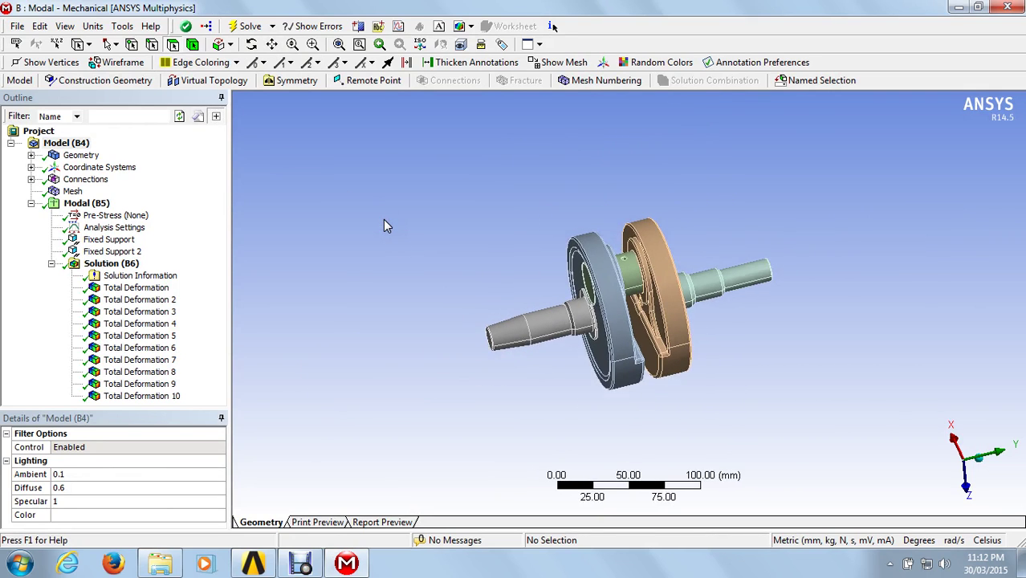
scroll(383, 220, "up", 3)
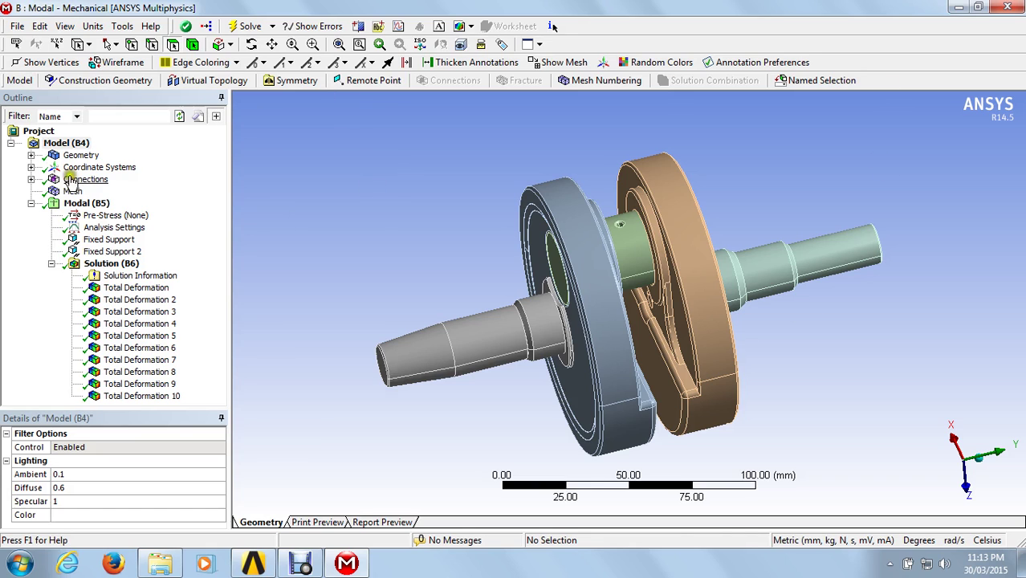
left_click(31, 155)
Step: Highlight crankshaft Parts 1 through 5 in turn, then collapse the Geometry list
left_click(92, 167)
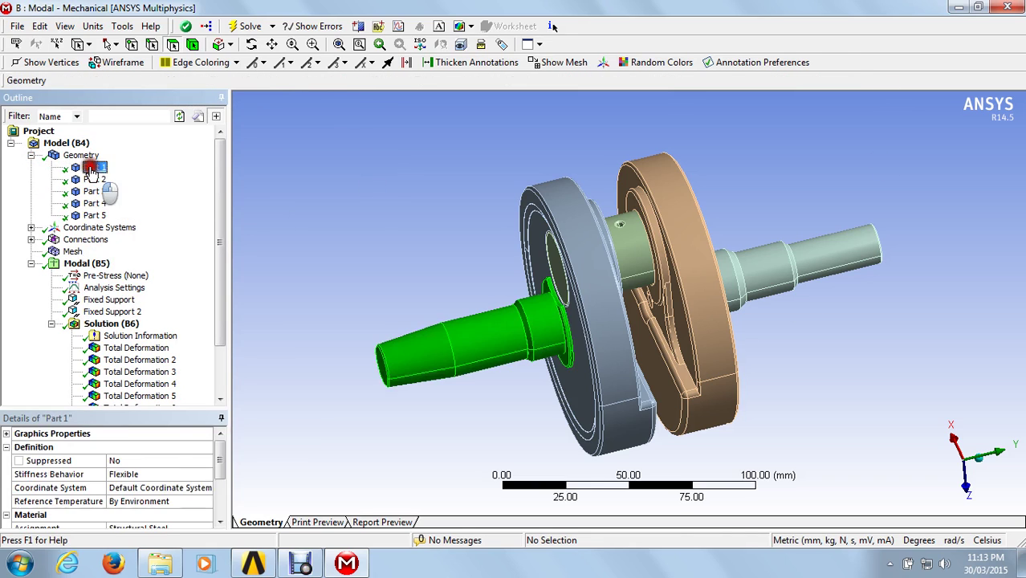
left_click(96, 179)
left_click(97, 192)
left_click(97, 204)
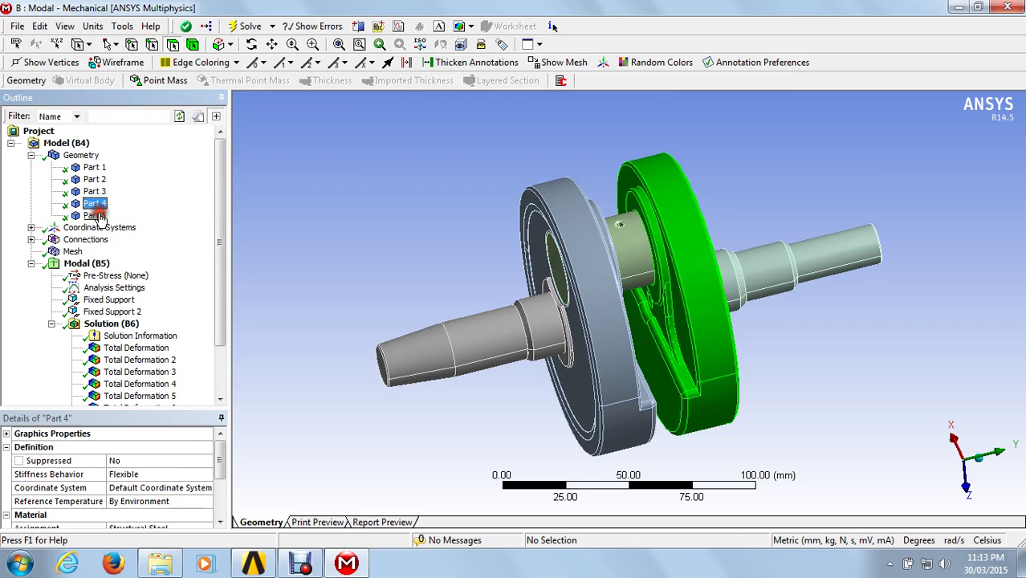
left_click(97, 215)
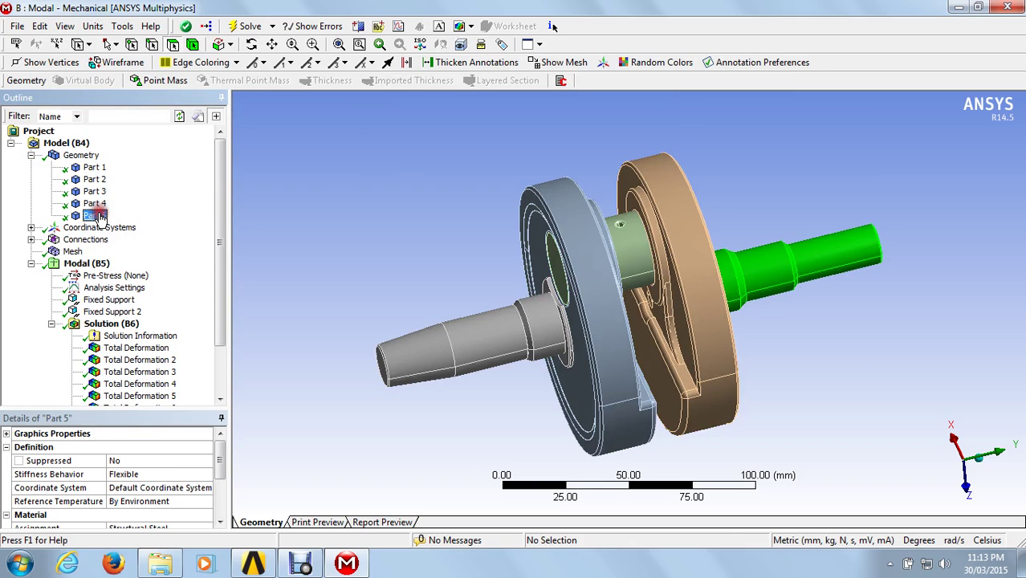
left_click(32, 155)
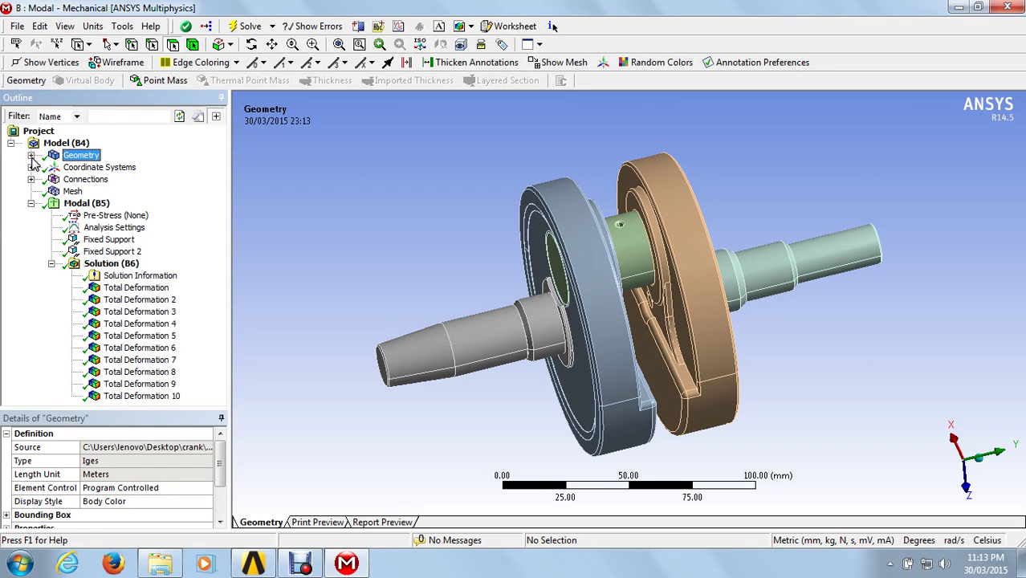
Step: Generate the tetrahedral mesh on the five-part crankshaft assembly
left_click(72, 192)
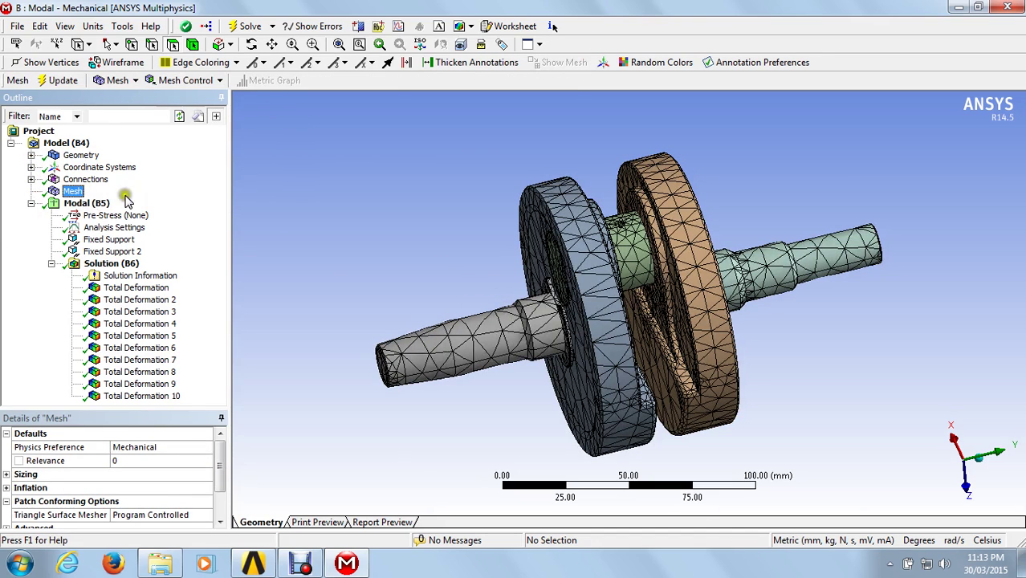
right_click(76, 195)
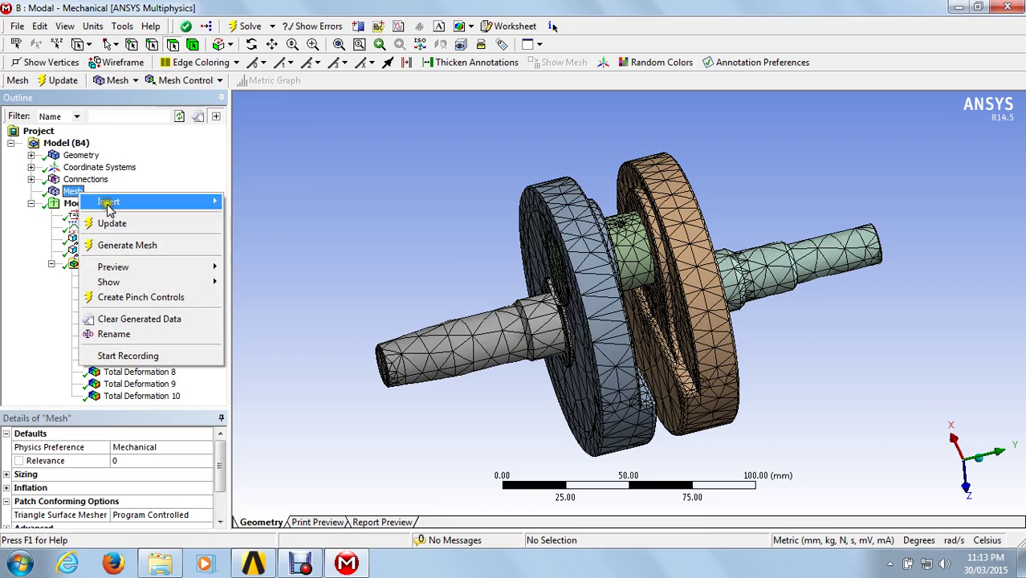
left_click(121, 247)
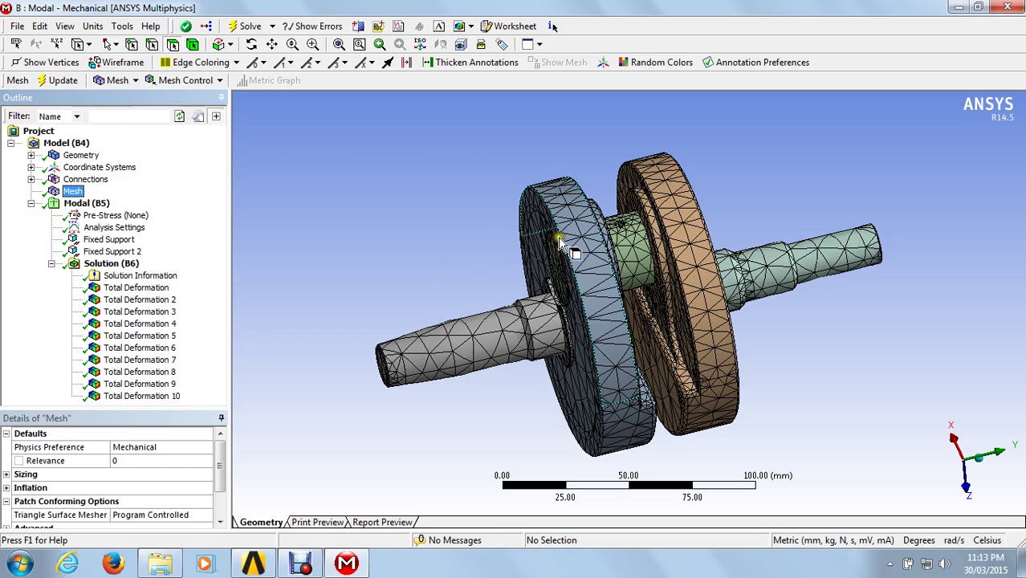
left_click(87, 206)
Step: Review the faces held by the first Fixed Support
right_click(87, 206)
mouse_move(218, 222)
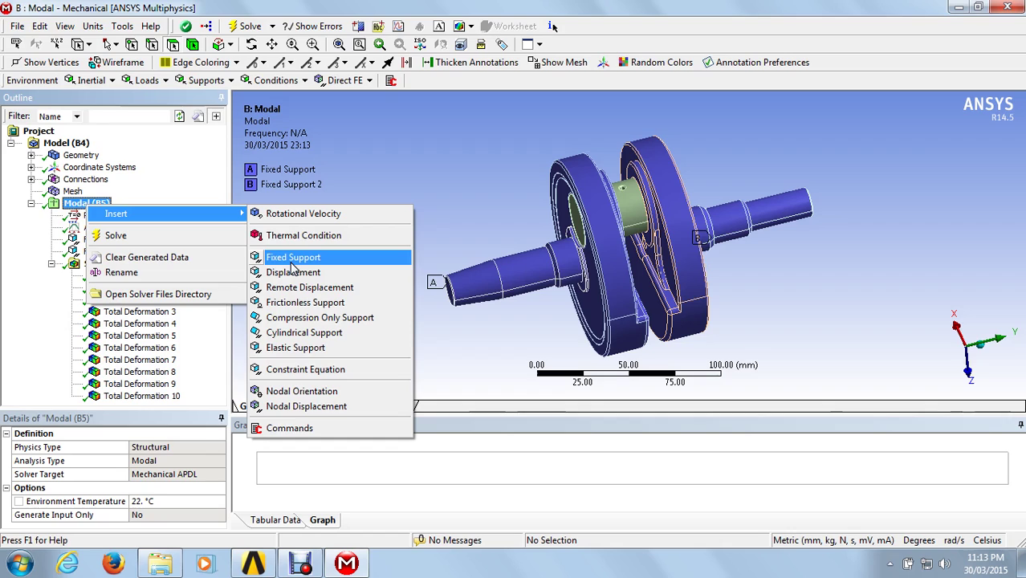
left_click(389, 143)
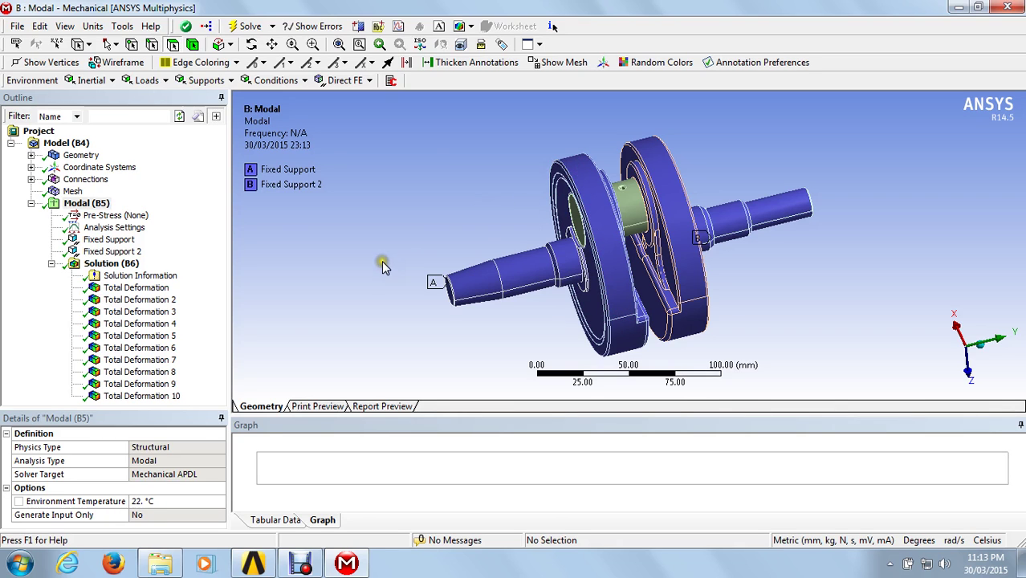
left_click(109, 240)
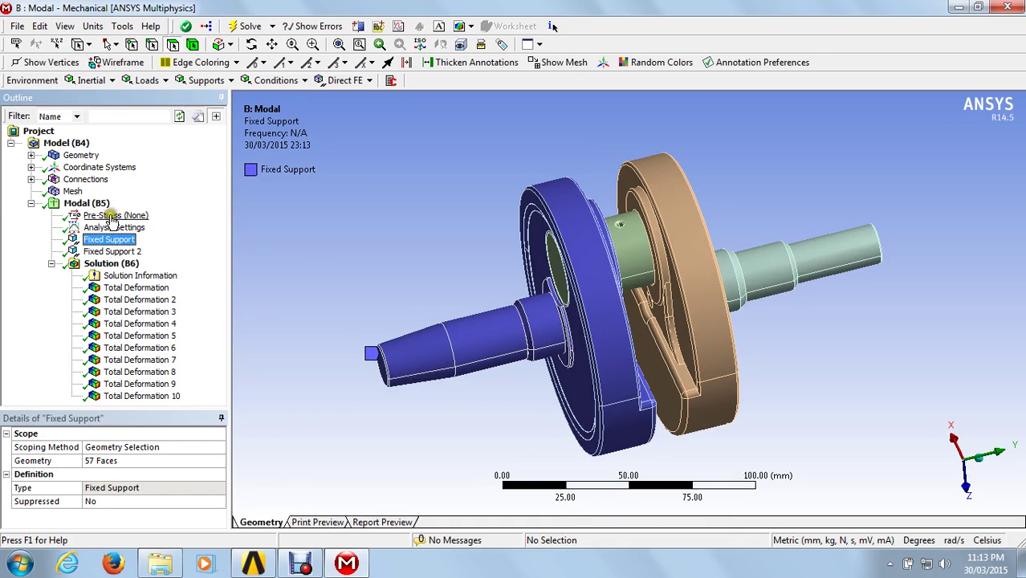
Step: Review the faces held by Fixed Support 2
left_click(90, 205)
right_click(93, 207)
mouse_move(160, 208)
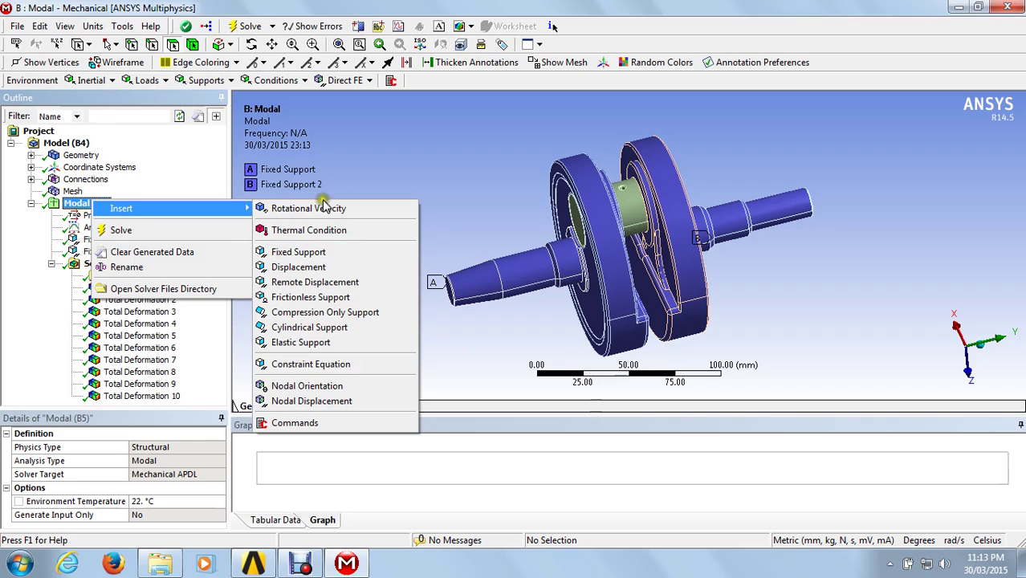
left_click(363, 176)
left_click(113, 251)
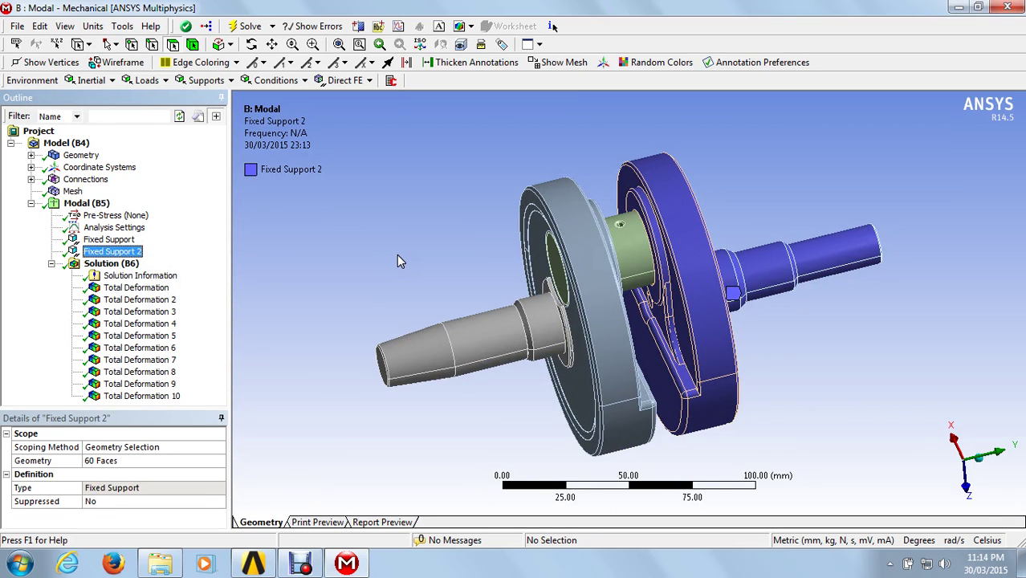
Step: Show supports A and B on Modal (B5) and solve the modal analysis
left_click(173, 44)
left_click(86, 205)
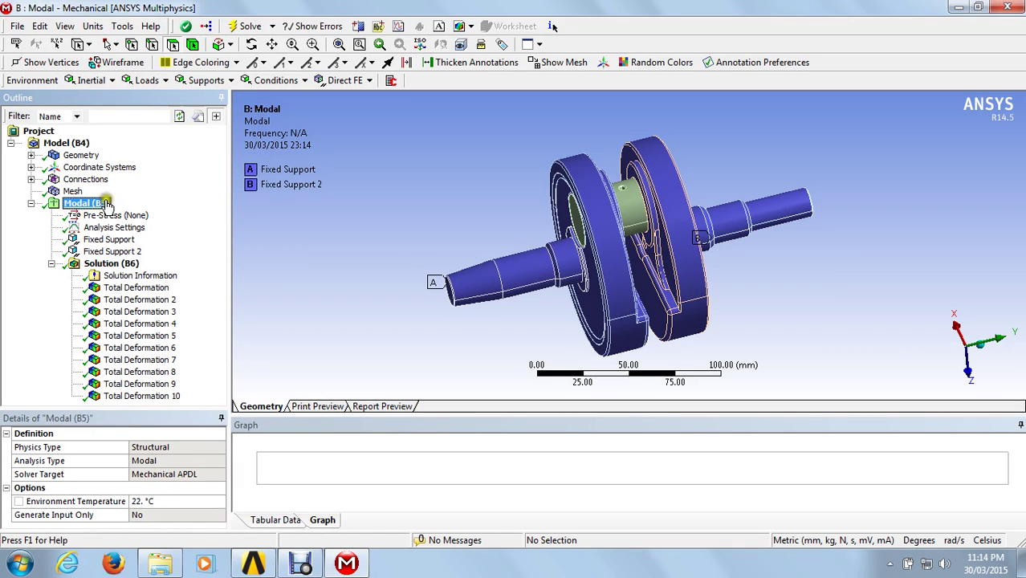
left_click(248, 28)
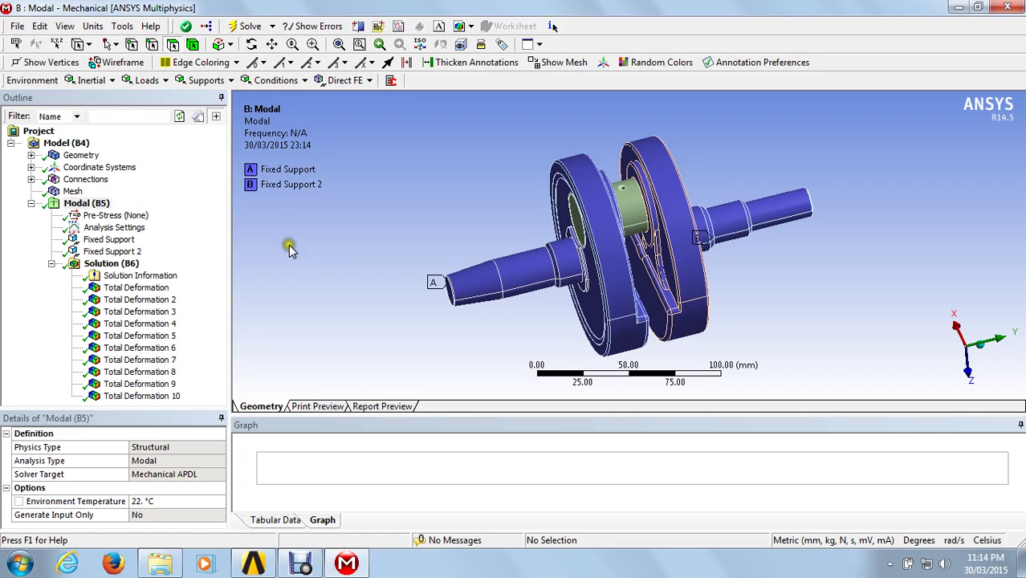
Step: Select Solution (B6) and browse its Insert > Deformation options without adding a result
left_click(95, 265)
right_click(98, 269)
mouse_move(115, 275)
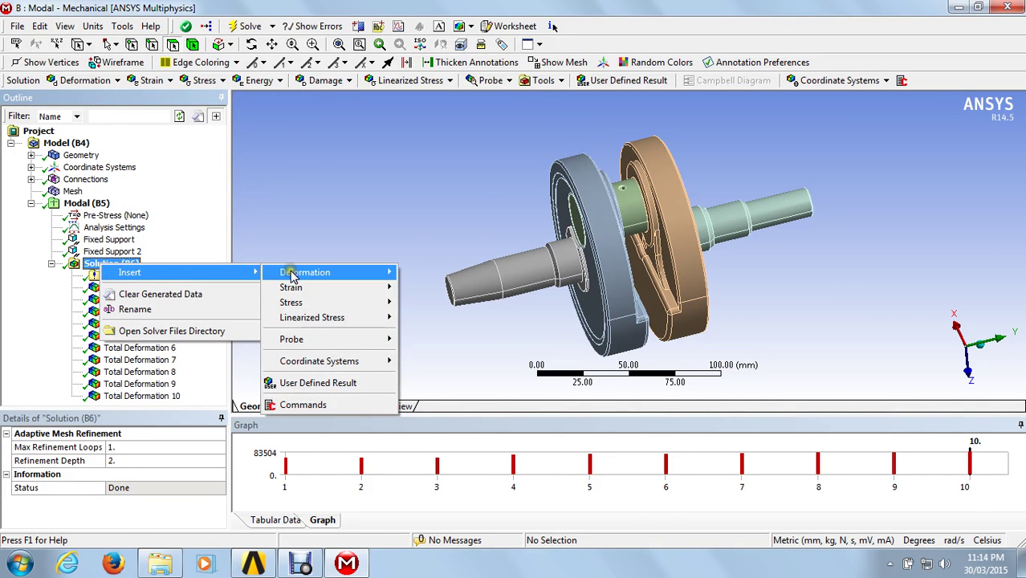
mouse_move(293, 277)
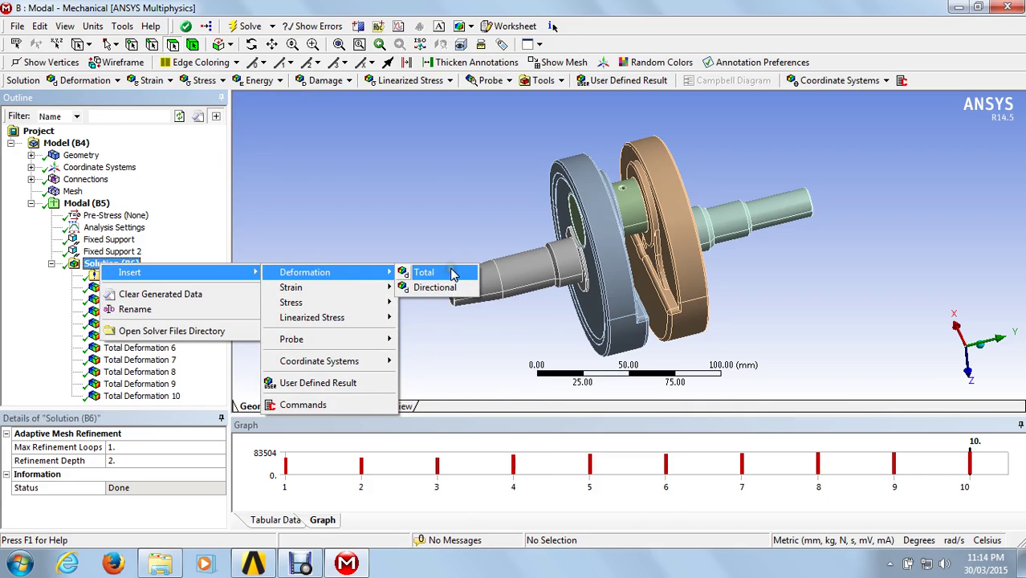
left_click(401, 222)
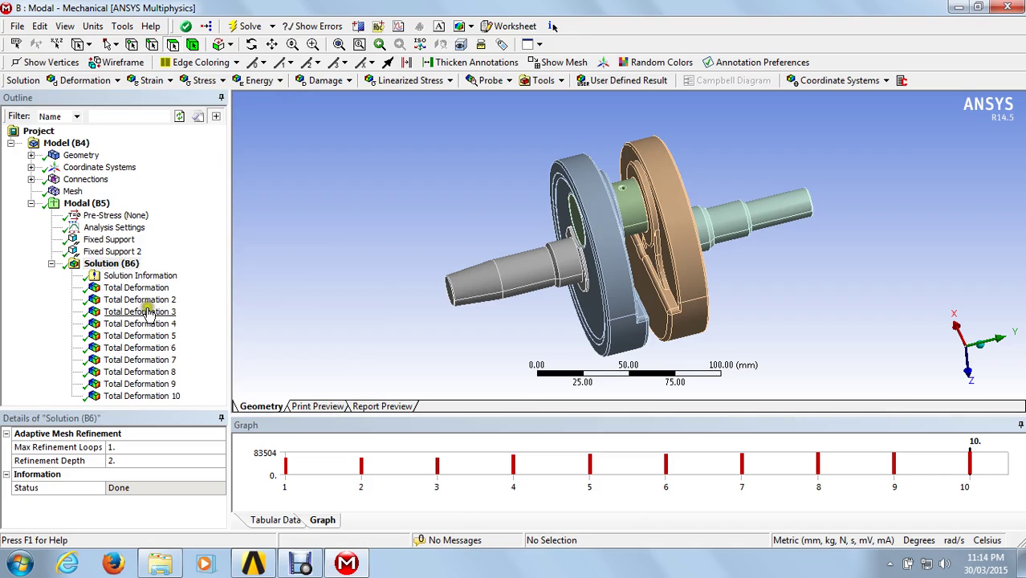
left_click(121, 265)
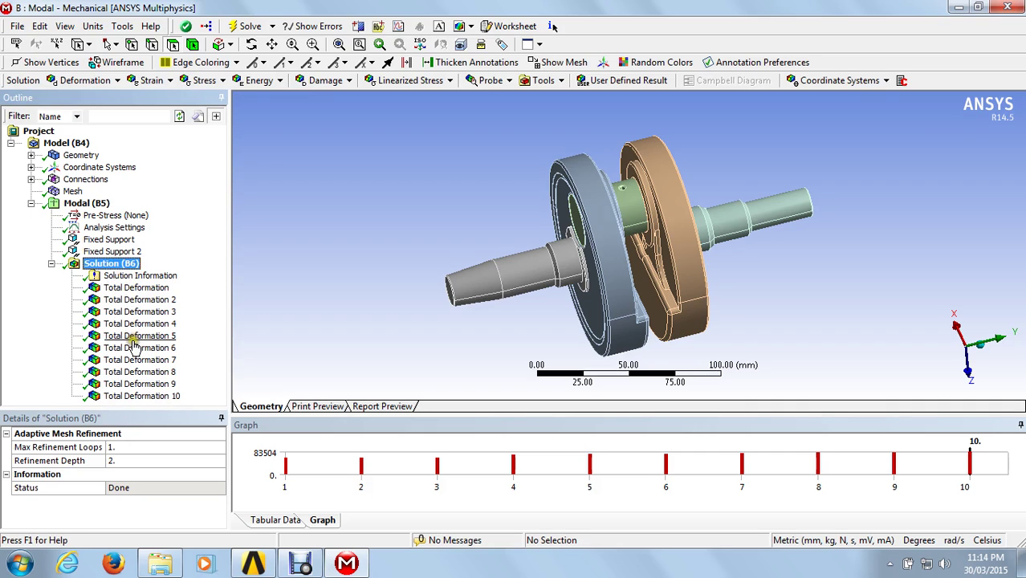
right_click(129, 265)
mouse_move(159, 276)
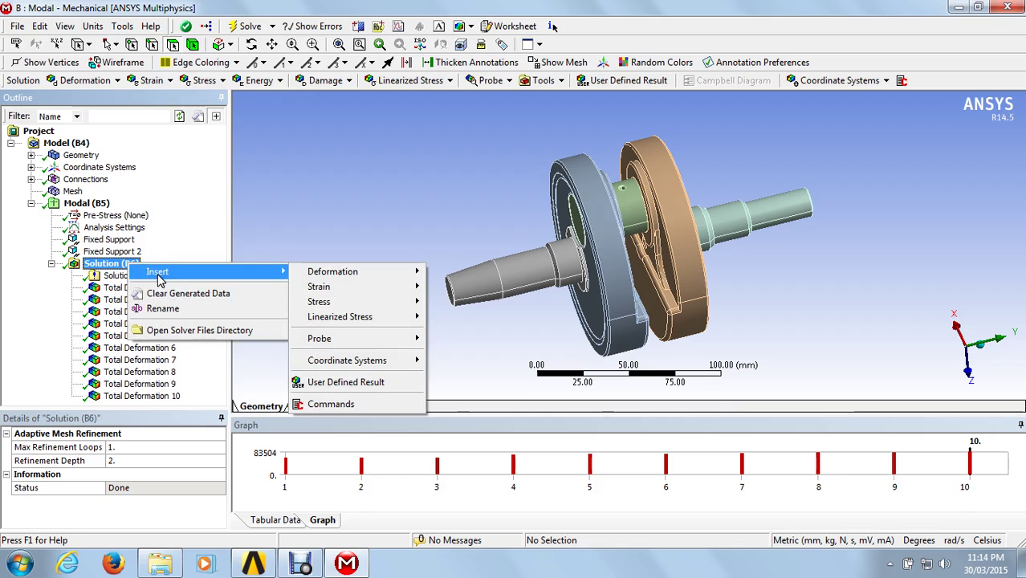
mouse_move(354, 273)
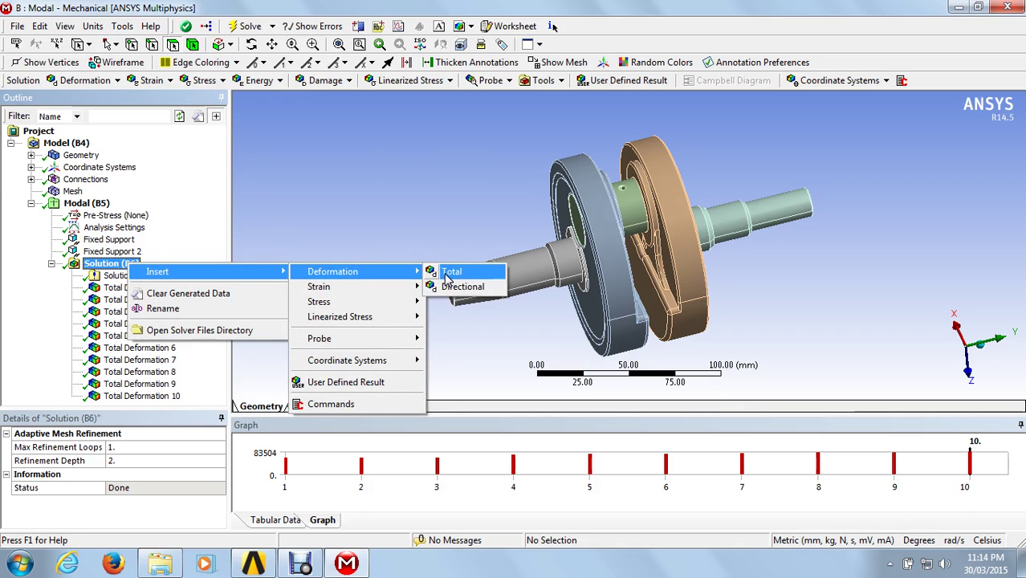
left_click(355, 217)
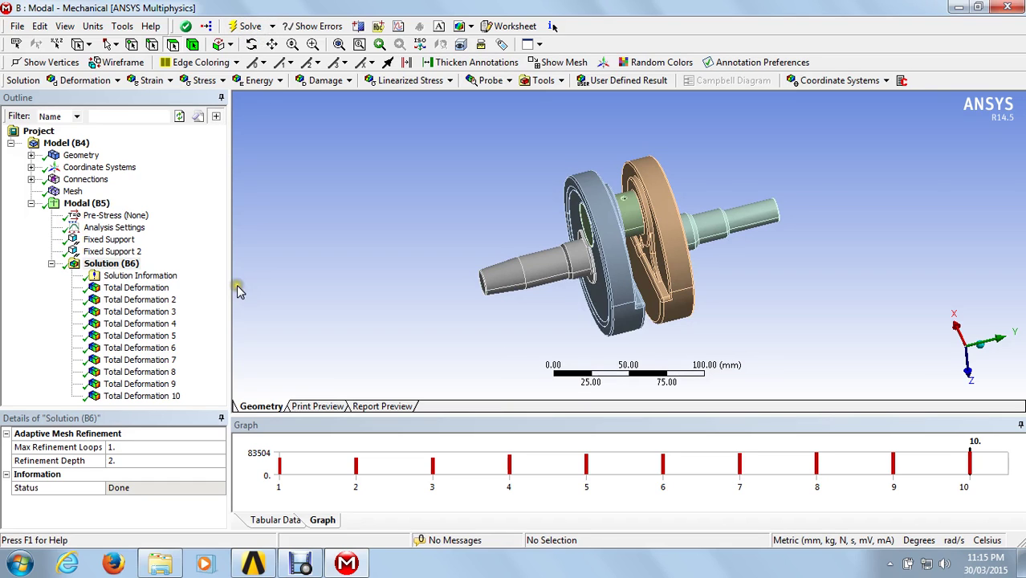
Step: View Total Deformation 1 to 10 in turn, then return to Total Deformation 4 at 72601 Hz
left_click(157, 288)
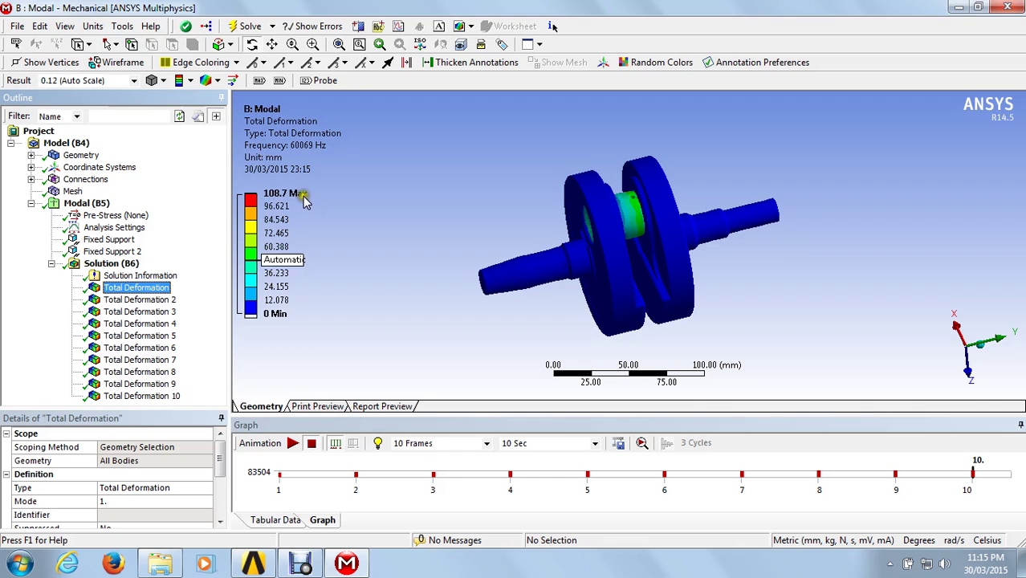
left_click(169, 300)
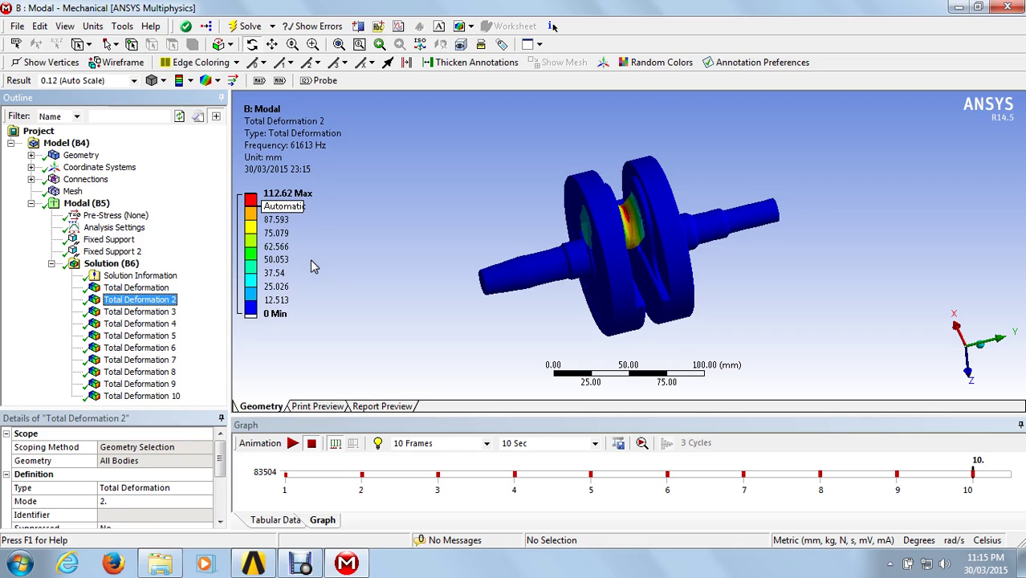
left_click(156, 314)
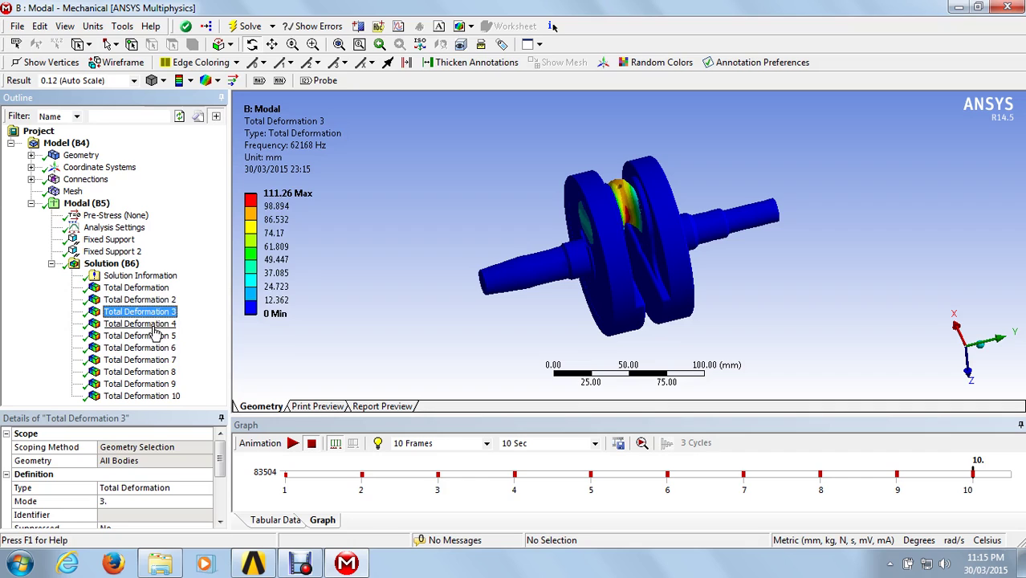
left_click(154, 326)
left_click(151, 336)
left_click(153, 348)
left_click(151, 359)
left_click(152, 372)
left_click(154, 384)
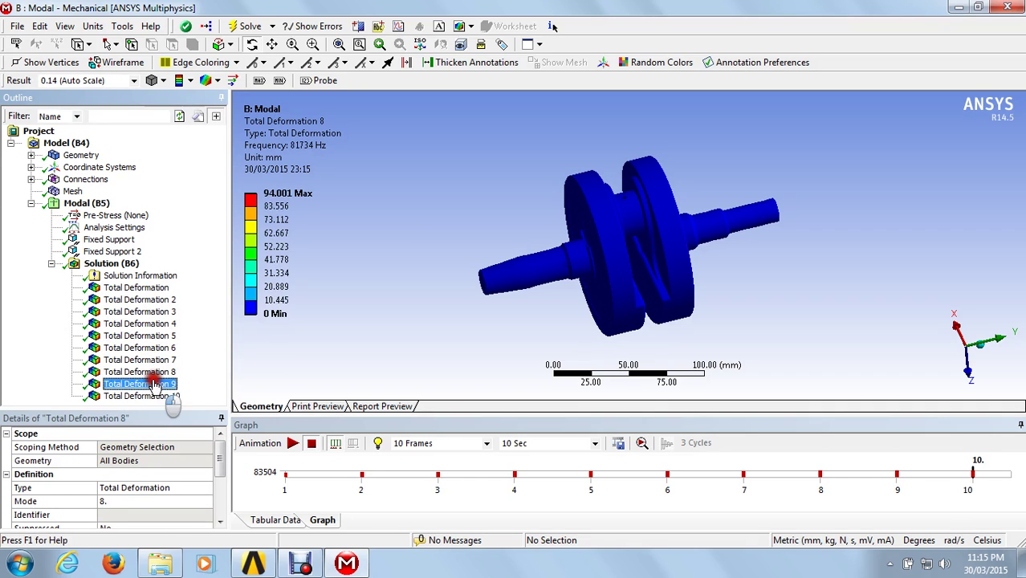
left_click(161, 396)
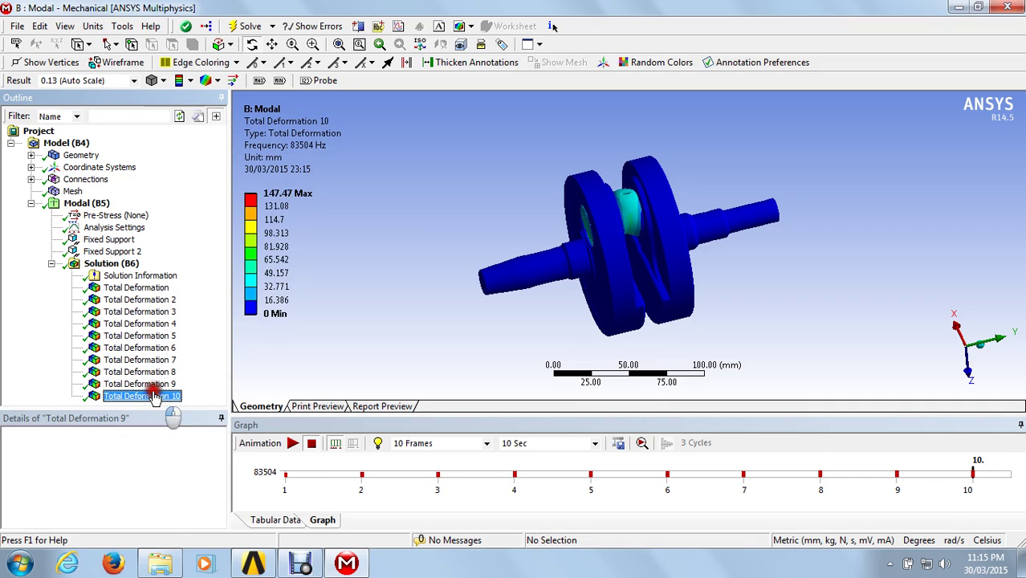
left_click(146, 325)
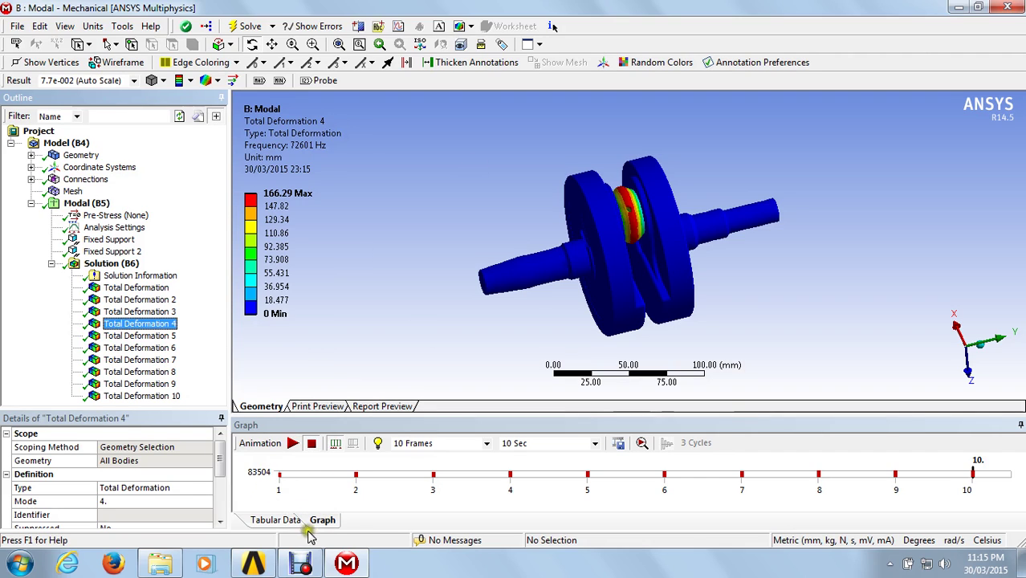
Step: Play and pause the mode 4 animation, then show the Tabular Data frequency table
left_click(292, 444)
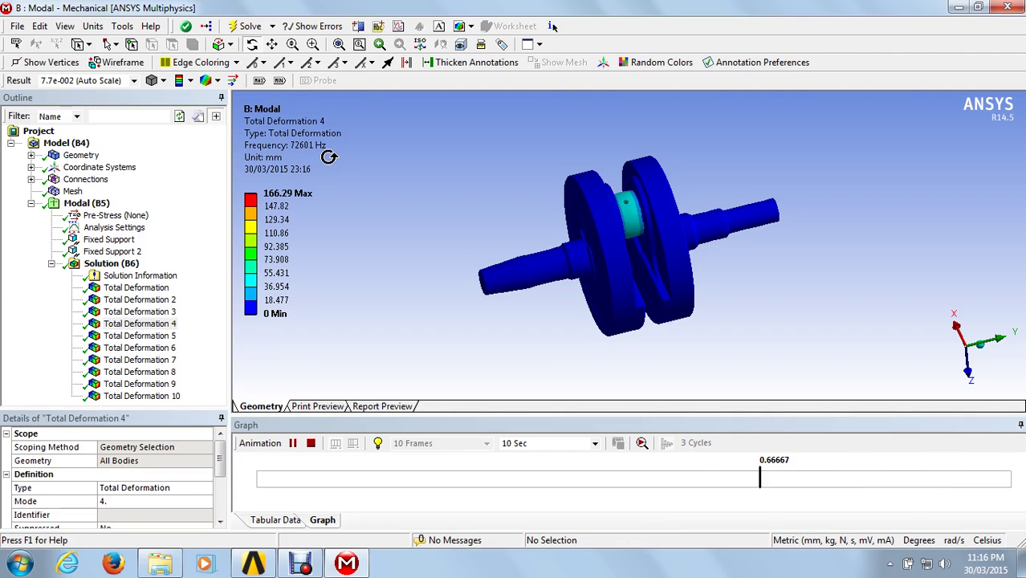
left_click(289, 443)
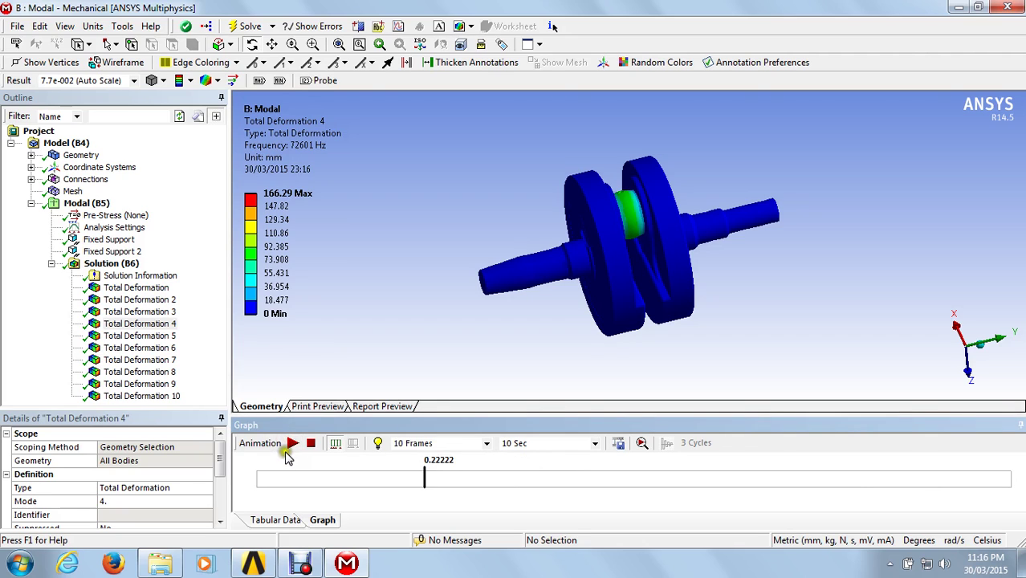
left_click(289, 519)
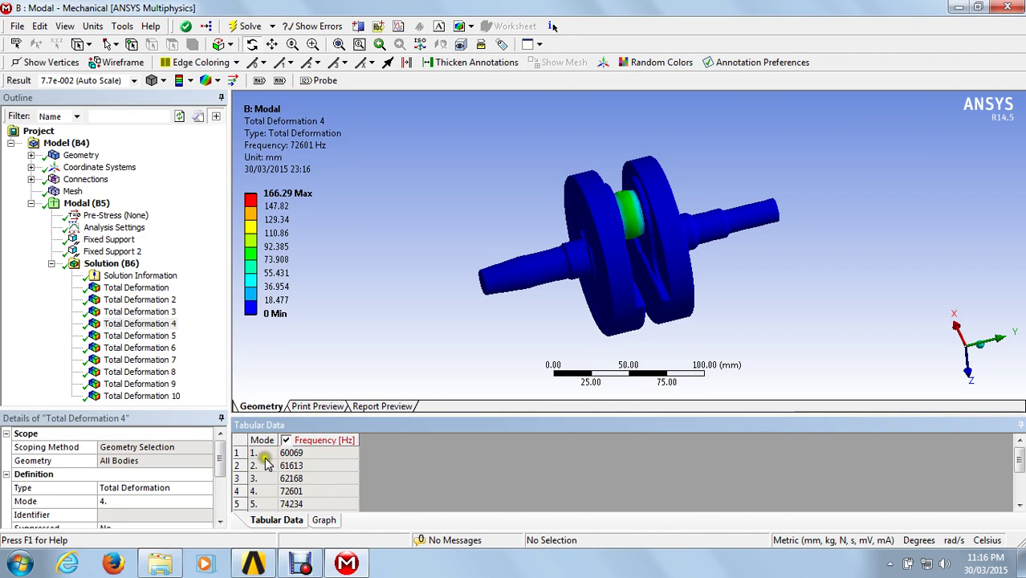
Step: Scroll the frequency table through modes 1–10 (60069–83504 Hz), then return to the Graph view
left_click_drag(1020, 465, 1019, 482)
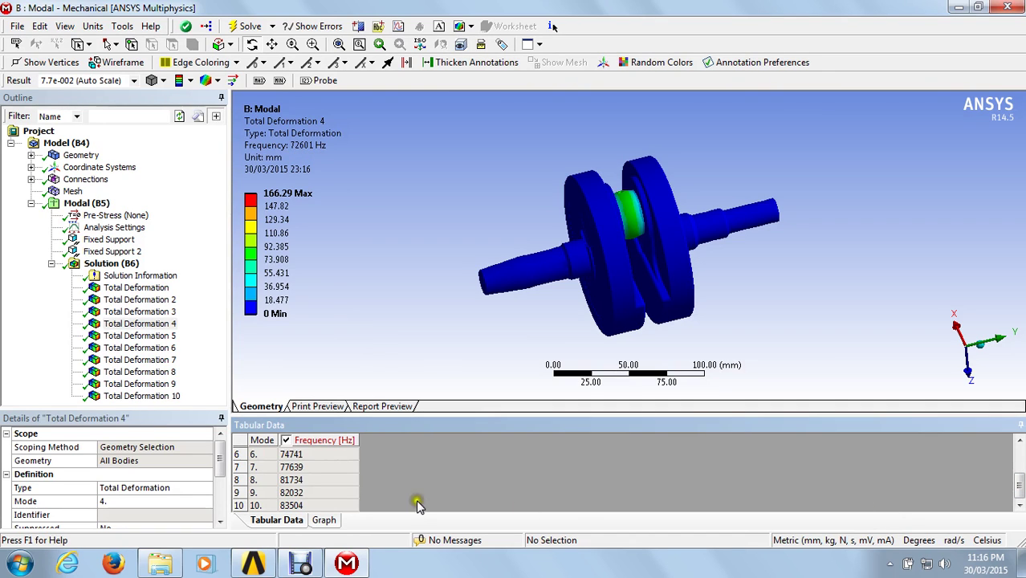
scroll(280, 471, "up", 2)
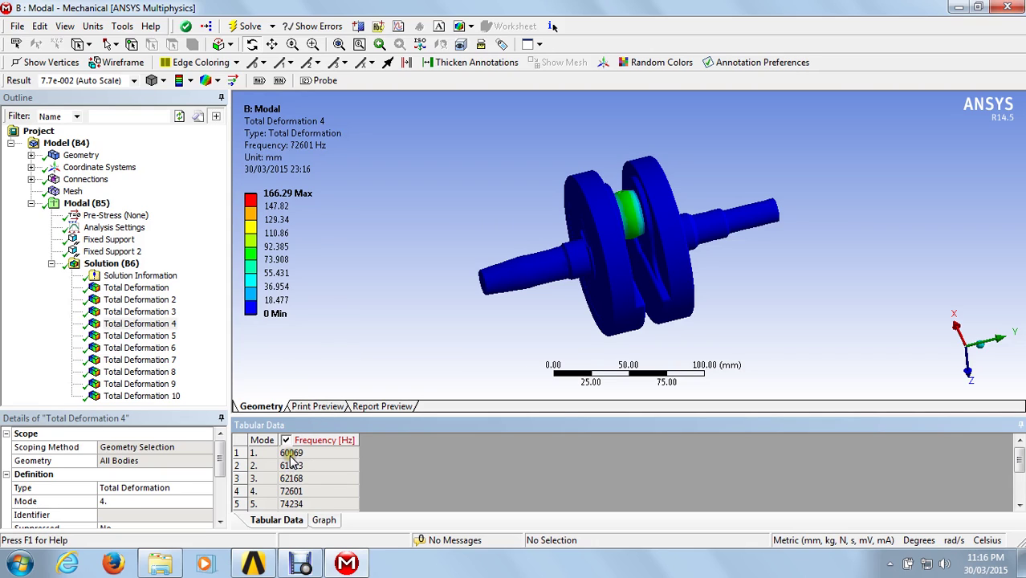
scroll(315, 496, "down", 2)
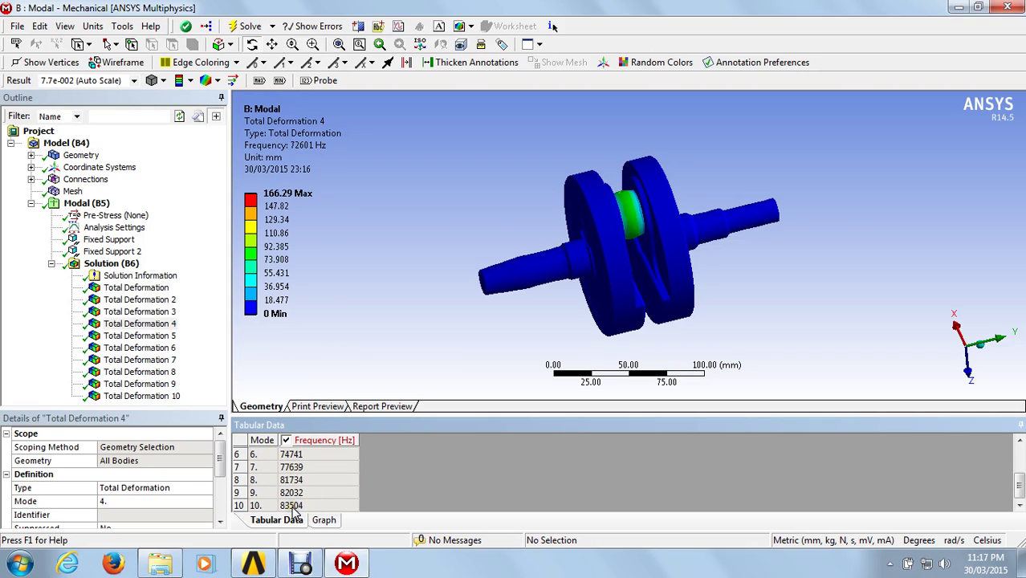
left_click(323, 520)
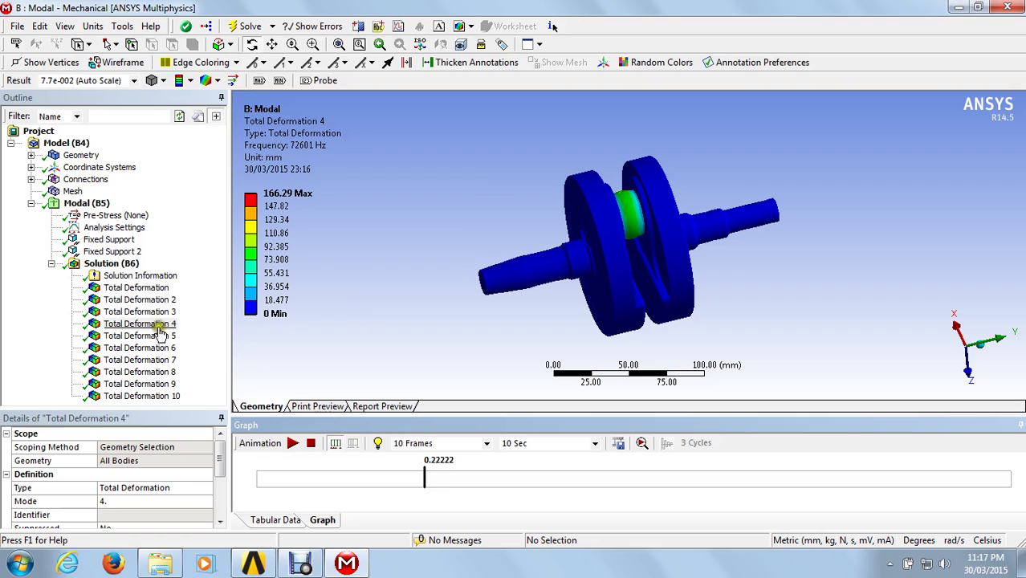
Step: View Total Deformation 2 through 10, ending on mode 10 with its 147.47 mm peak
left_click(136, 300)
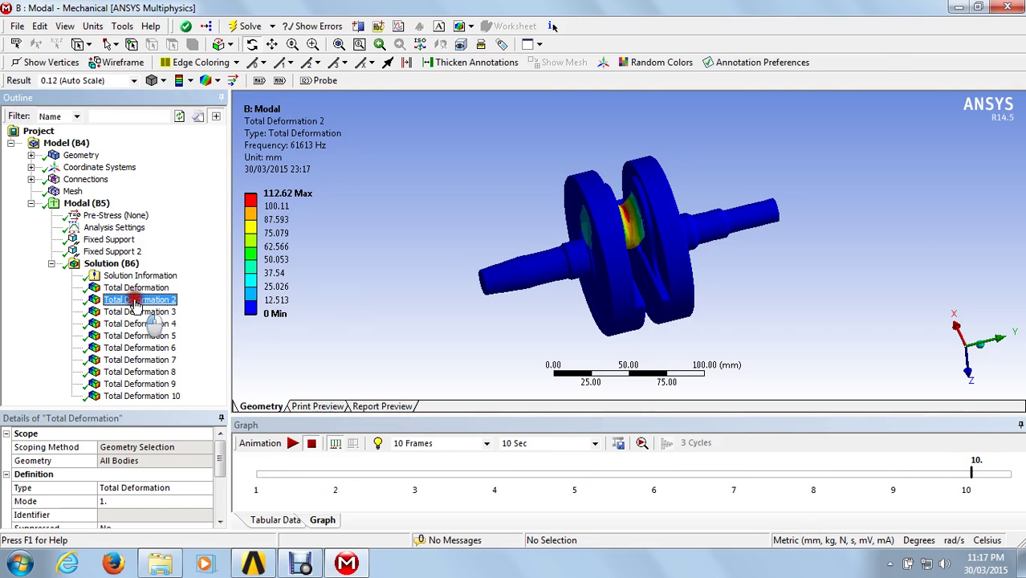
left_click(138, 312)
left_click(138, 324)
left_click(140, 335)
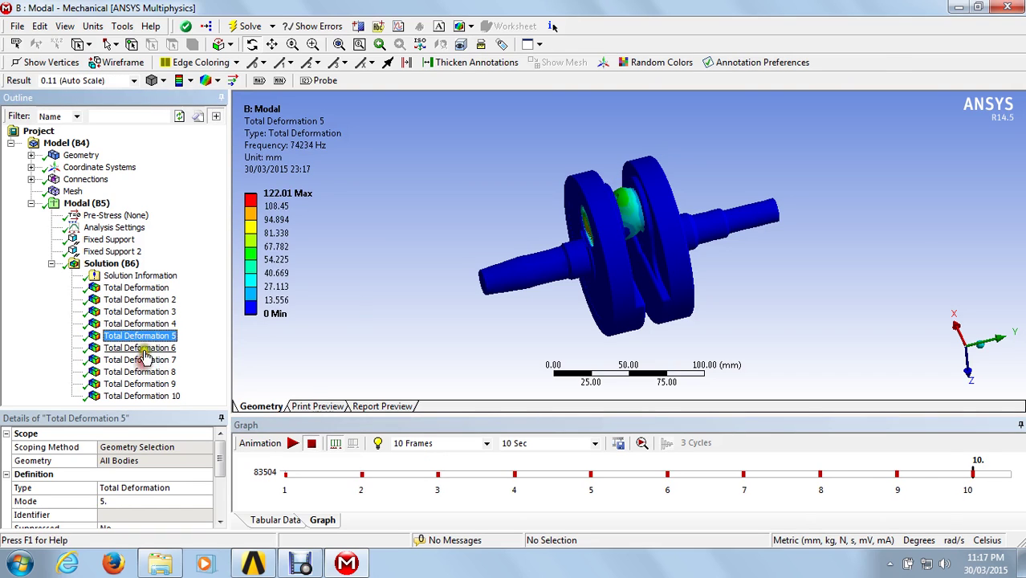
left_click(143, 348)
left_click(143, 360)
left_click(143, 372)
left_click(146, 384)
left_click(145, 396)
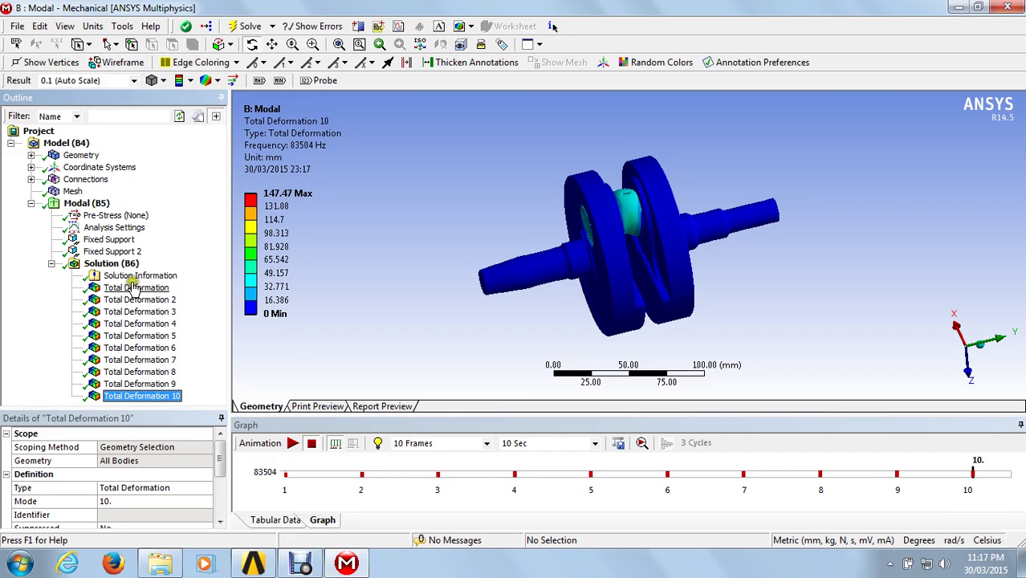